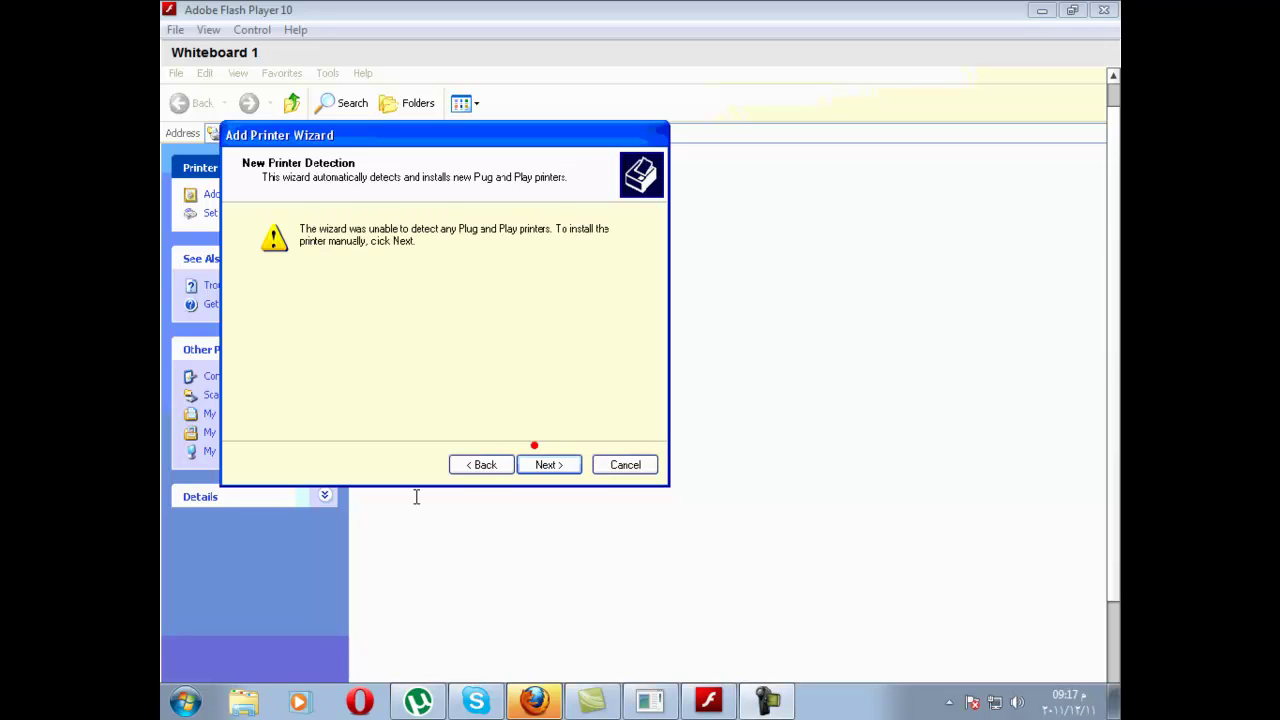
# - Continue manual printer setup with the recommended LPT1 port and the AGFA-AccuSet v52.3 driver, accepting the default settings
pyautogui.click(542, 465)
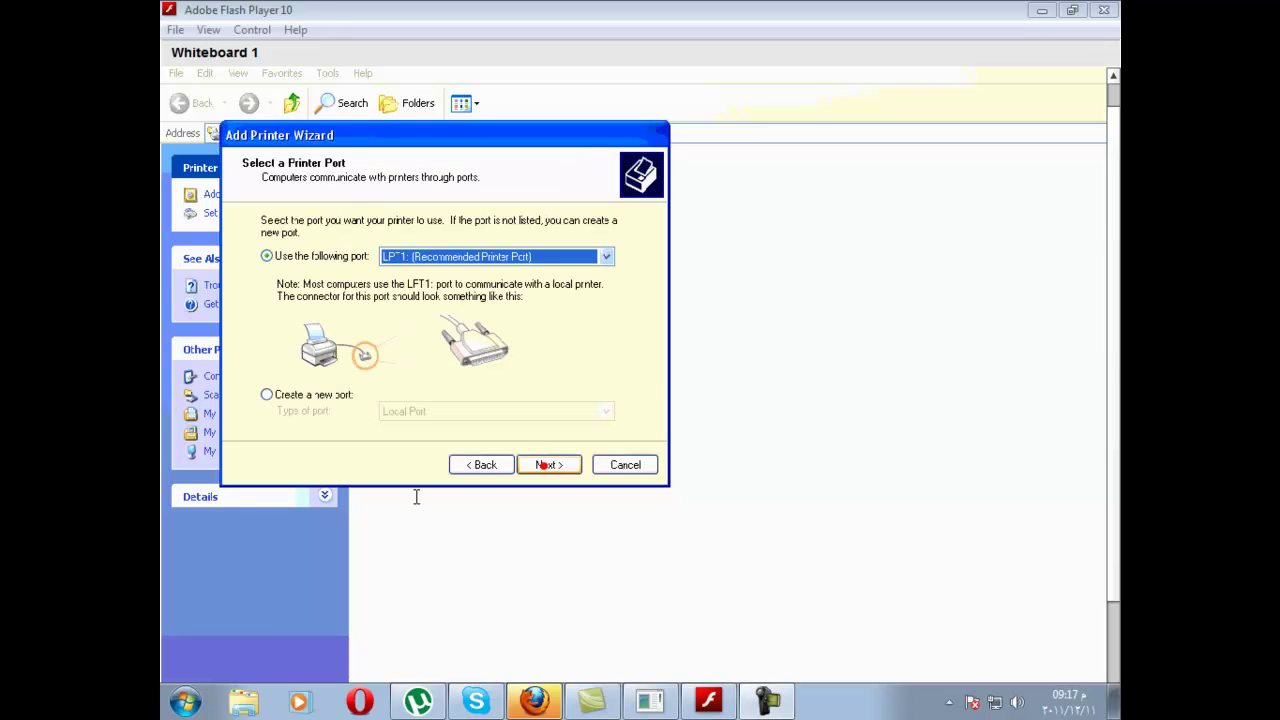
pyautogui.click(542, 465)
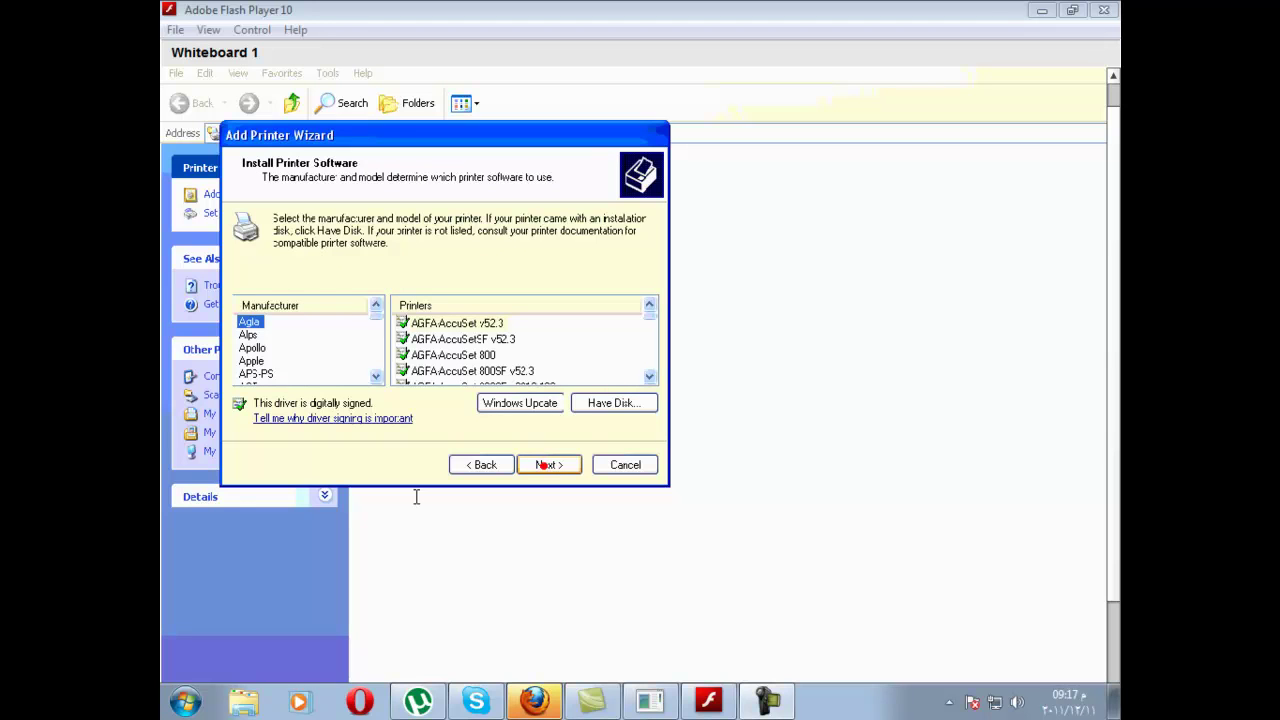
pyautogui.click(573, 469)
pyautogui.click(573, 469)
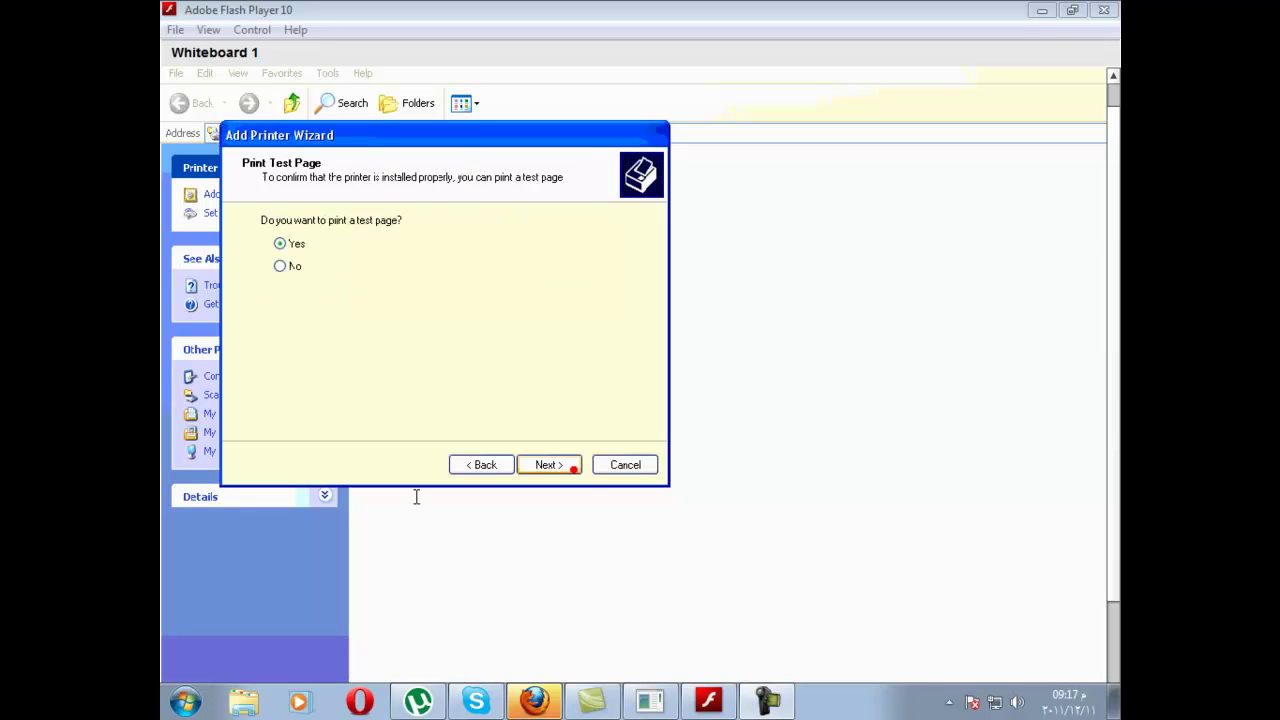
# - Print a test page and finish the Add Printer Wizard for the AGFA-AccuSet v52.3 printer
pyautogui.click(573, 469)
pyautogui.click(573, 469)
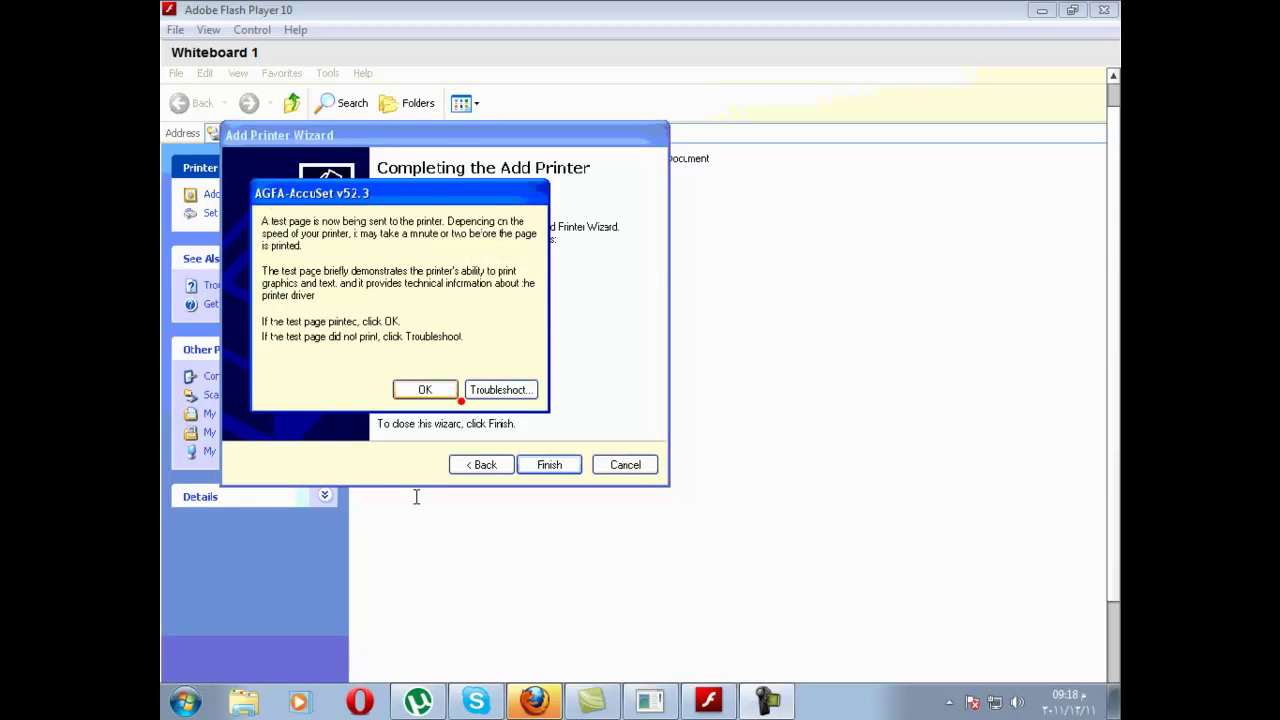
pyautogui.click(447, 387)
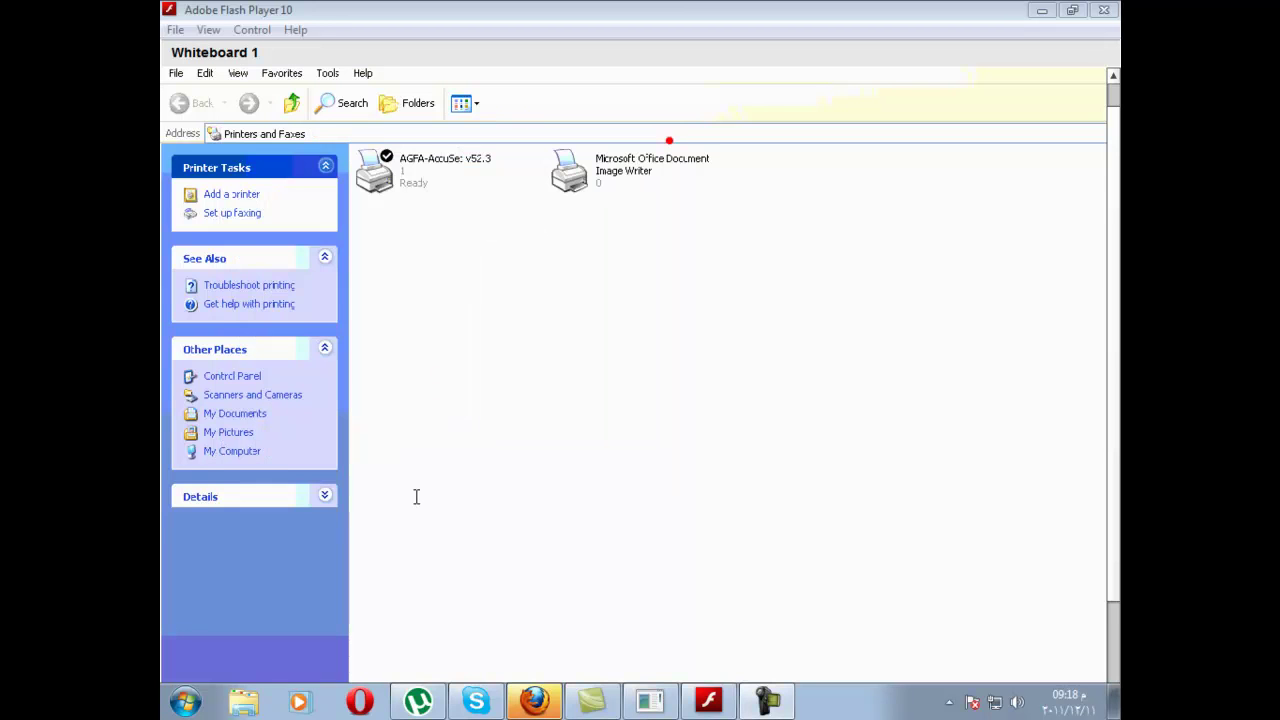
# - Set the Microsoft Office Document Image Writer as the default printer and restore AGFA-AccuSet v52.3 as the default
pyautogui.rightClick(640, 166)
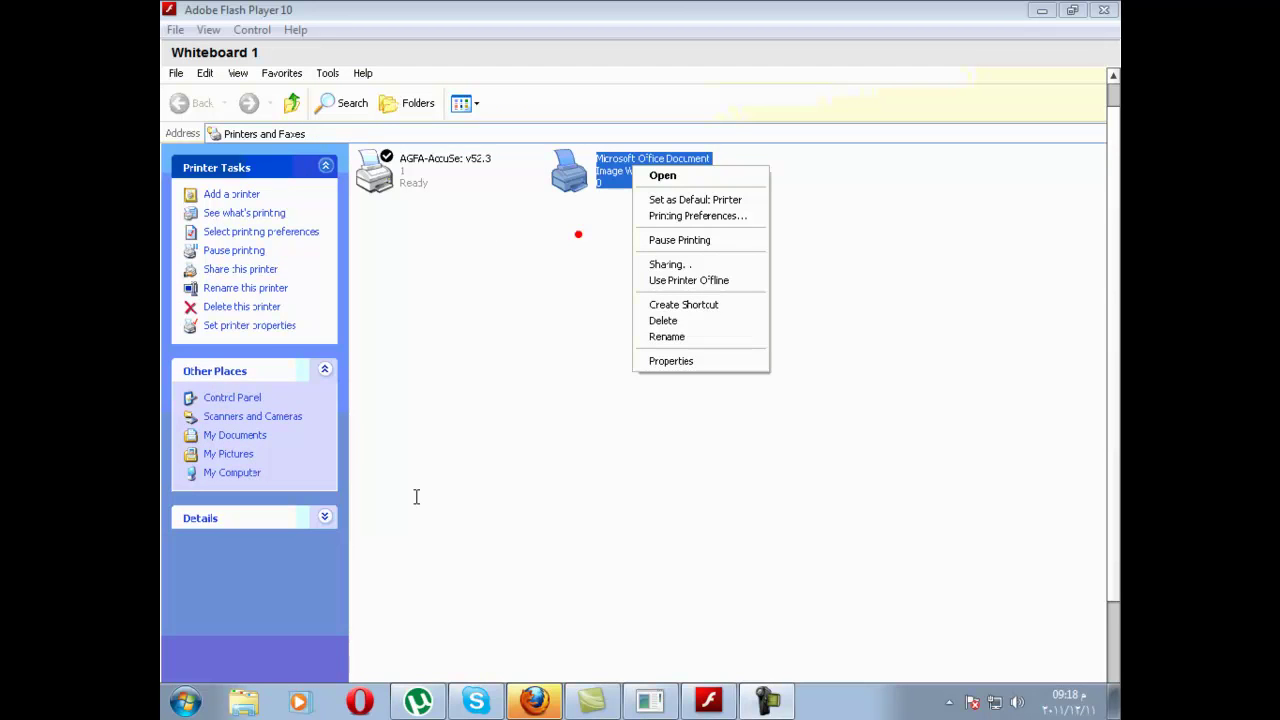
pyautogui.click(396, 158)
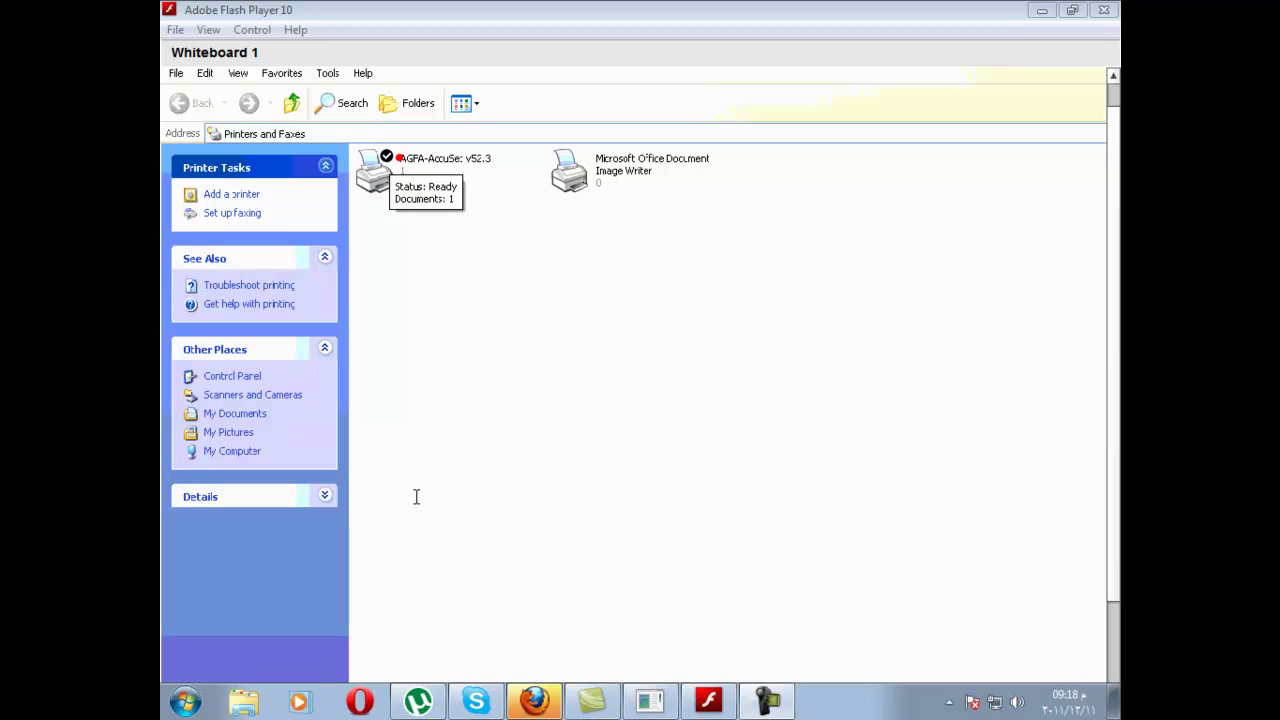
pyautogui.click(596, 170)
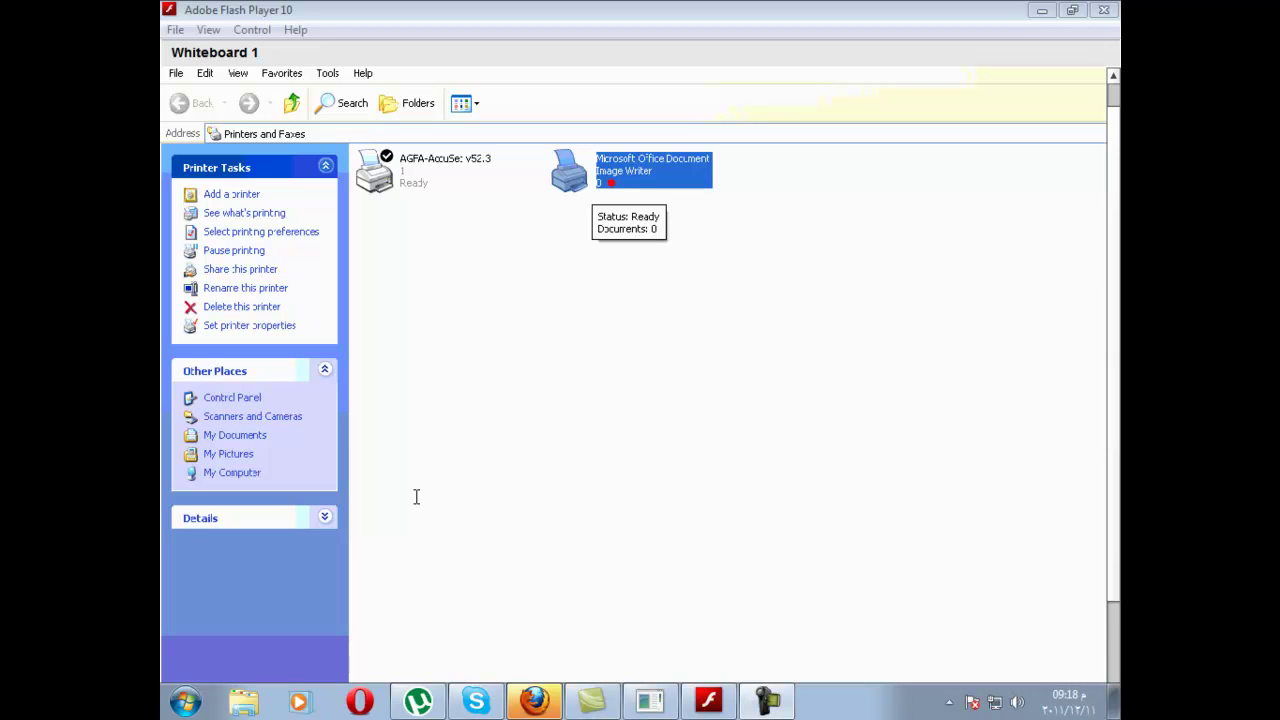
pyautogui.rightClick(616, 171)
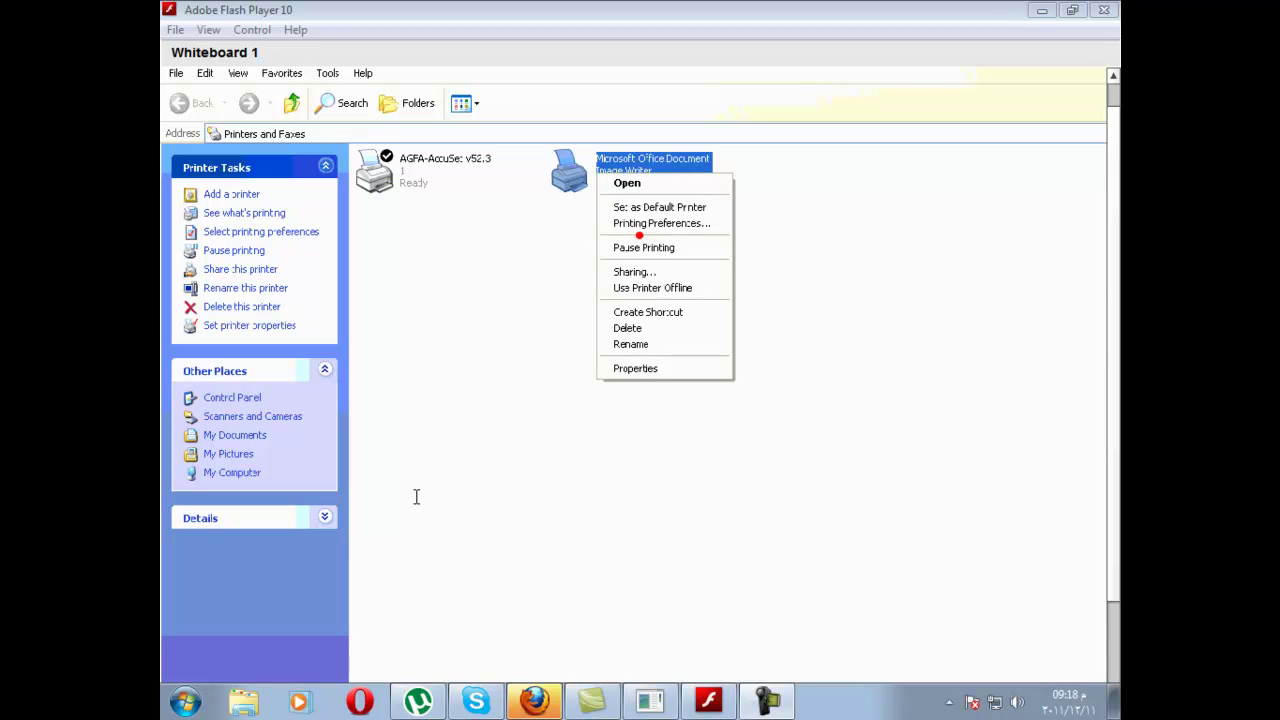
pyautogui.click(647, 211)
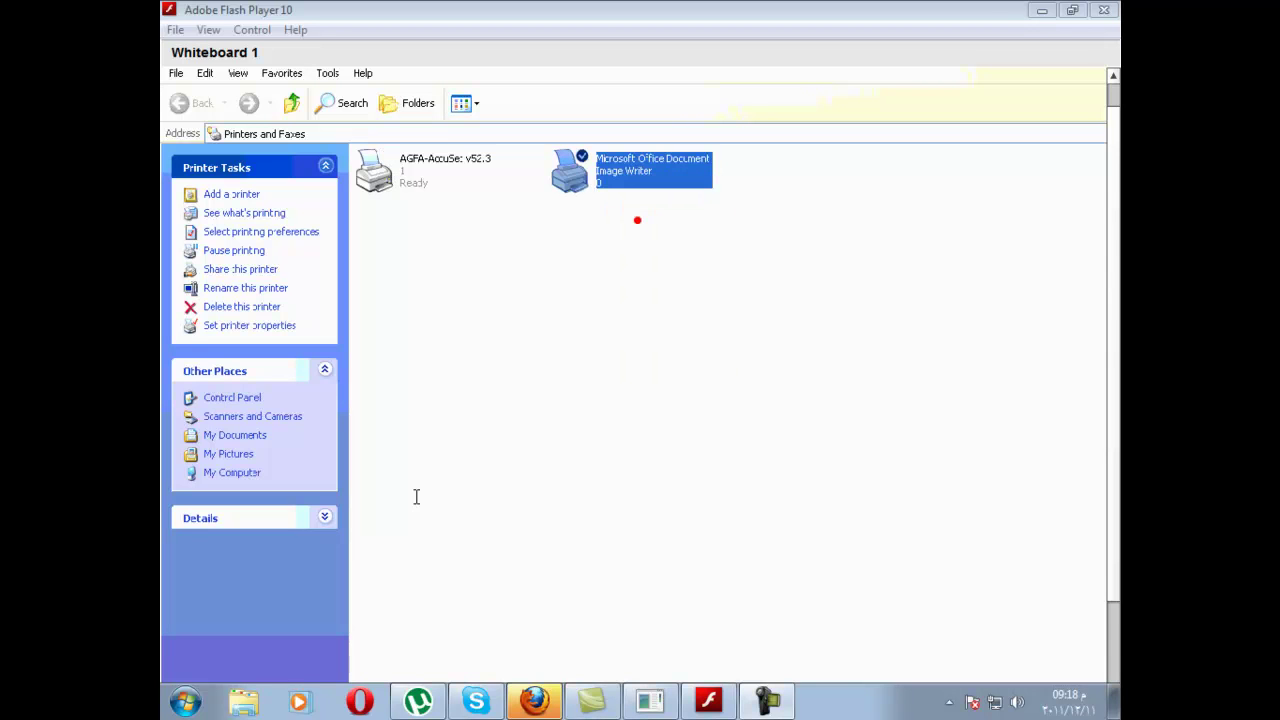
pyautogui.click(593, 149)
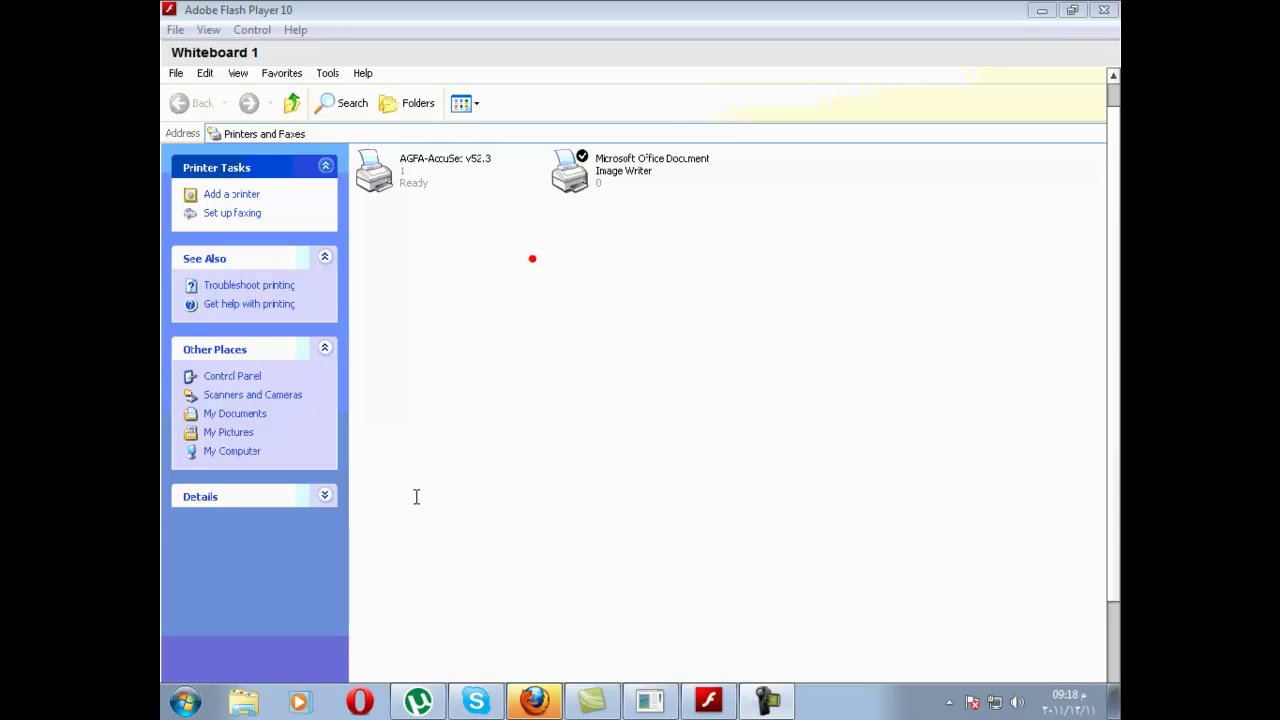
pyautogui.click(424, 178)
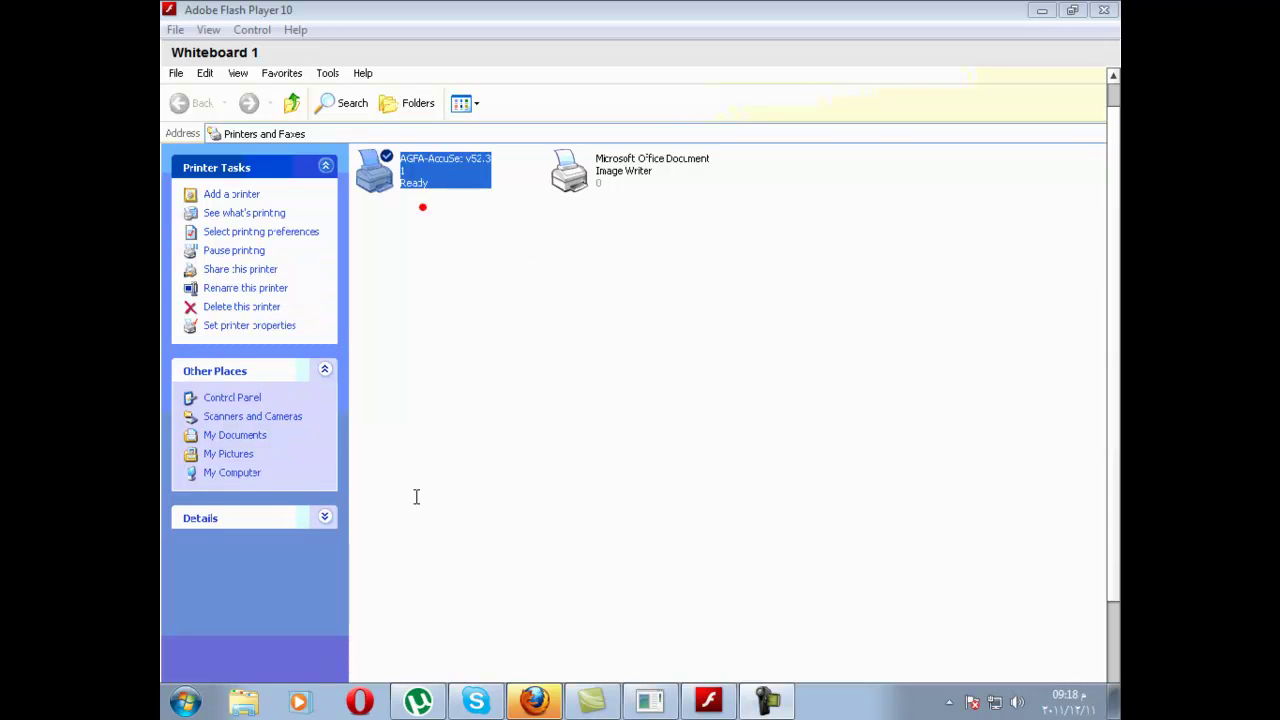
pyautogui.click(431, 267)
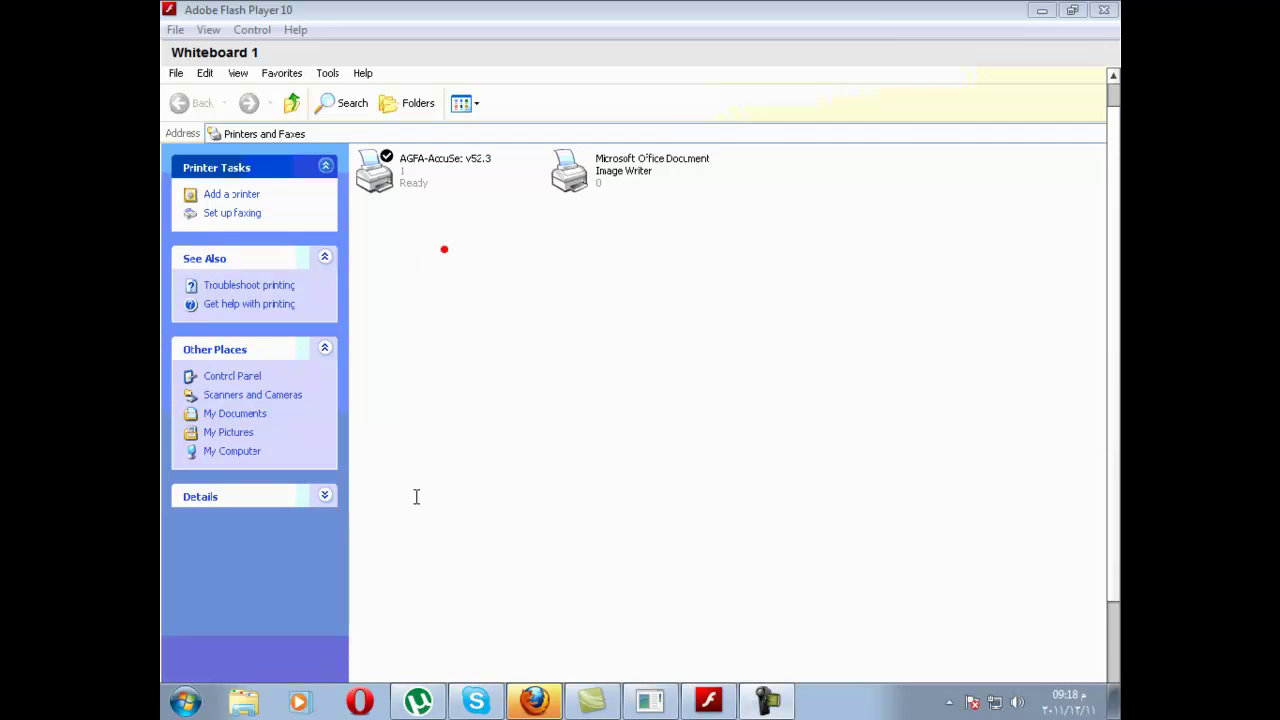
# - Open the AGFA-AccuSet v52.3 print queue, select the Test Page job and enlarge the window to show the Submitted and Port columns
pyautogui.doubleClick(433, 162)
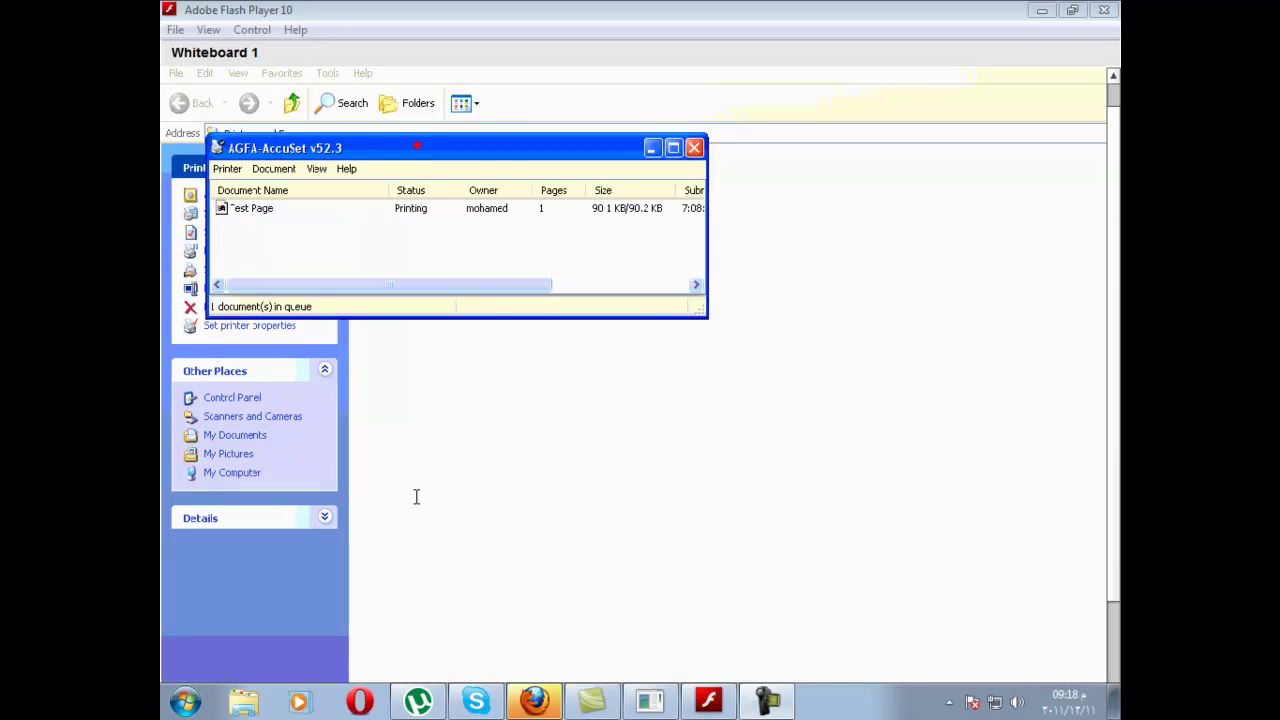
pyautogui.moveTo(417, 146); pyautogui.dragTo(603, 279)
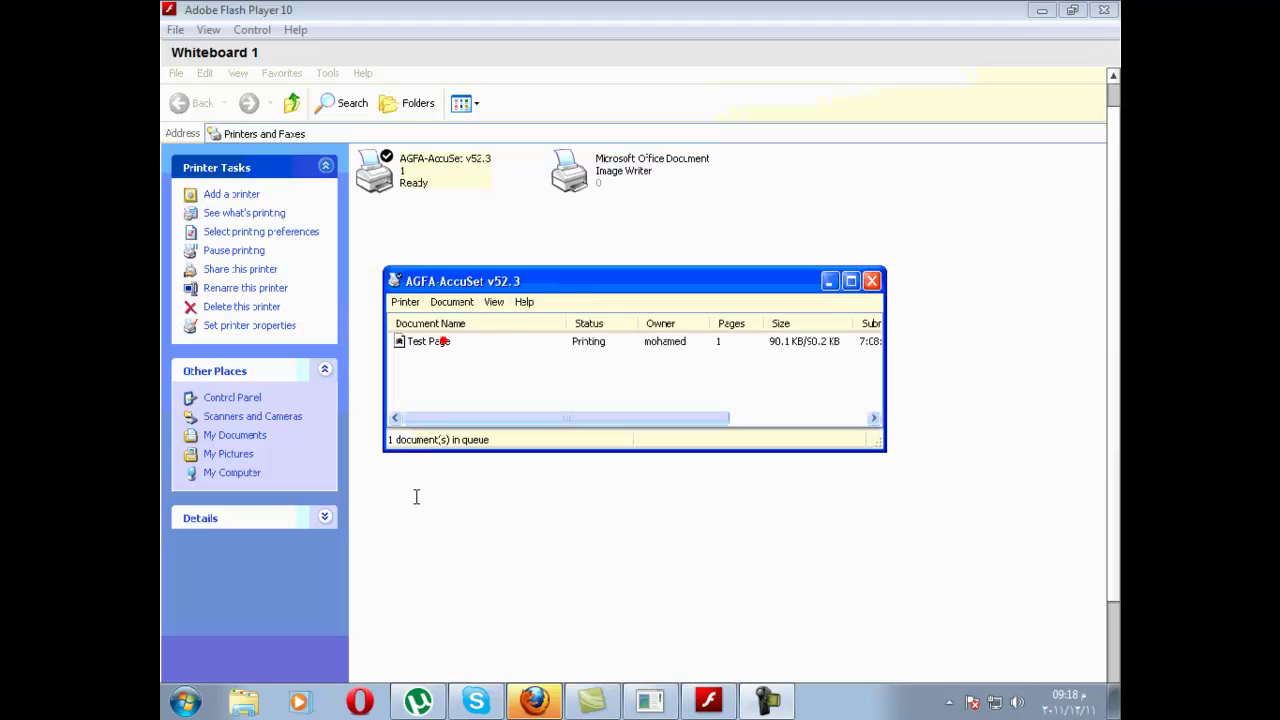
pyautogui.click(443, 341)
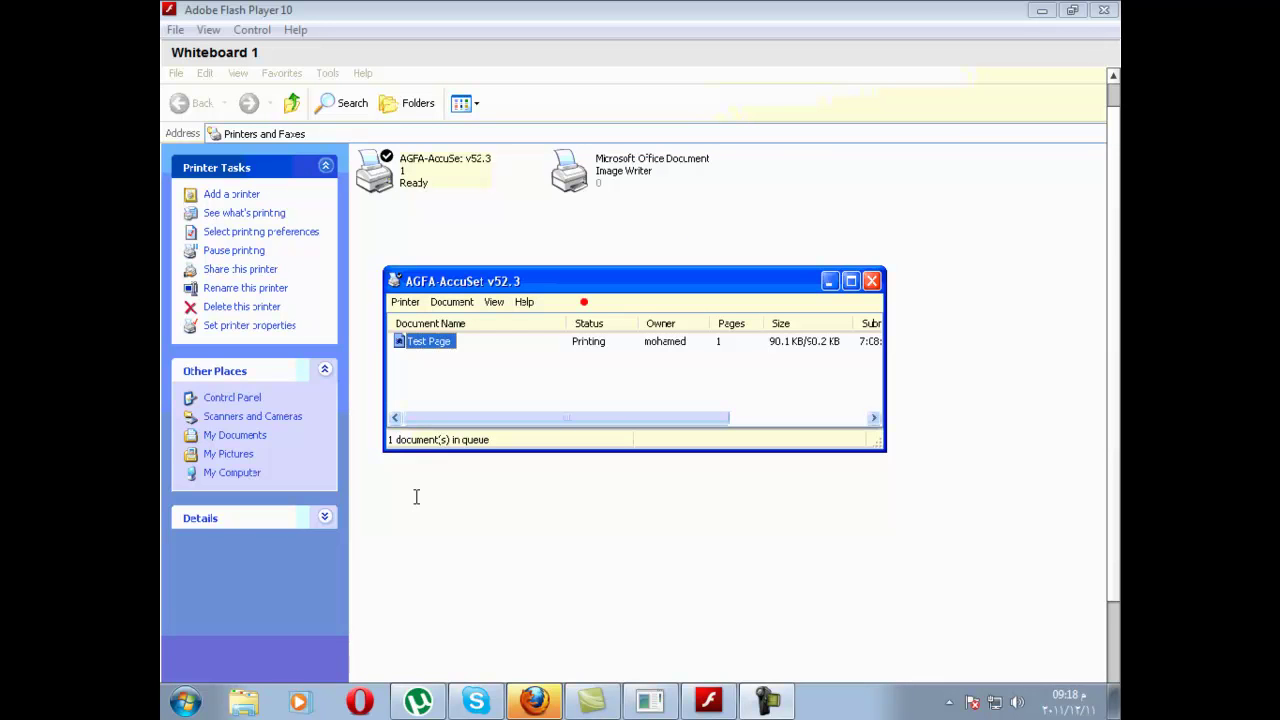
pyautogui.moveTo(910, 446); pyautogui.dragTo(970, 528)
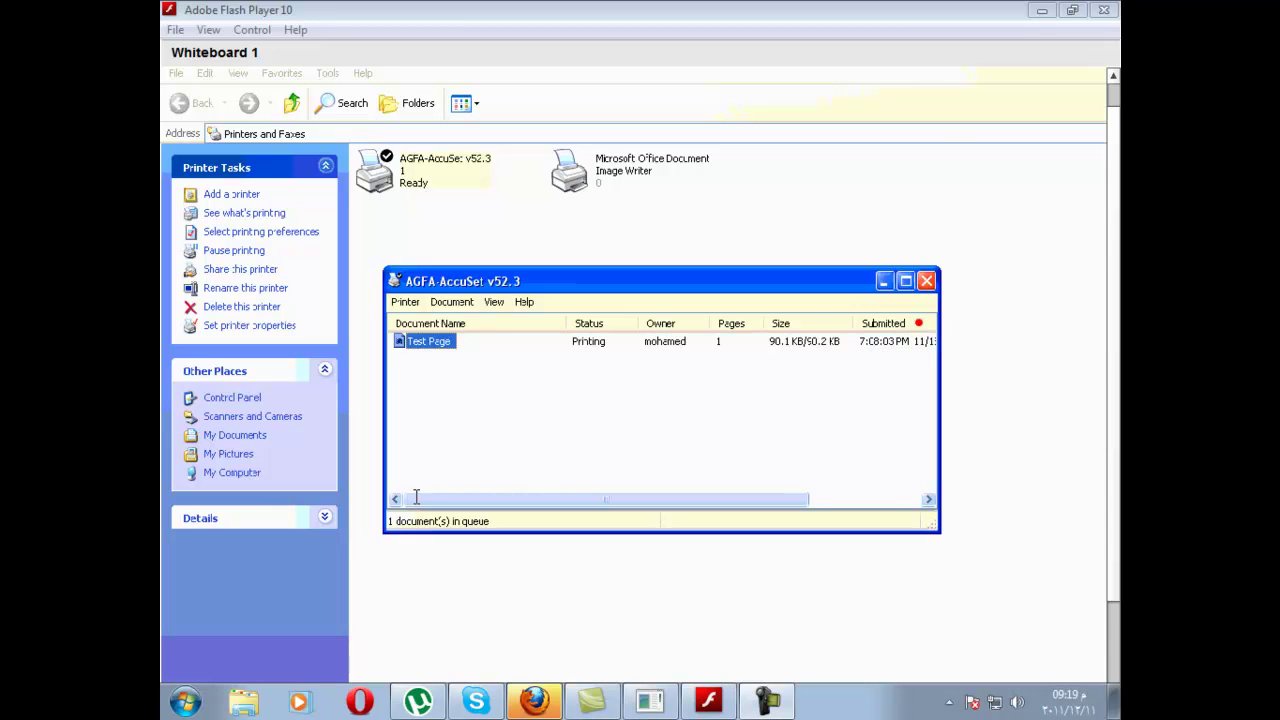
pyautogui.moveTo(972, 515); pyautogui.dragTo(1049, 436)
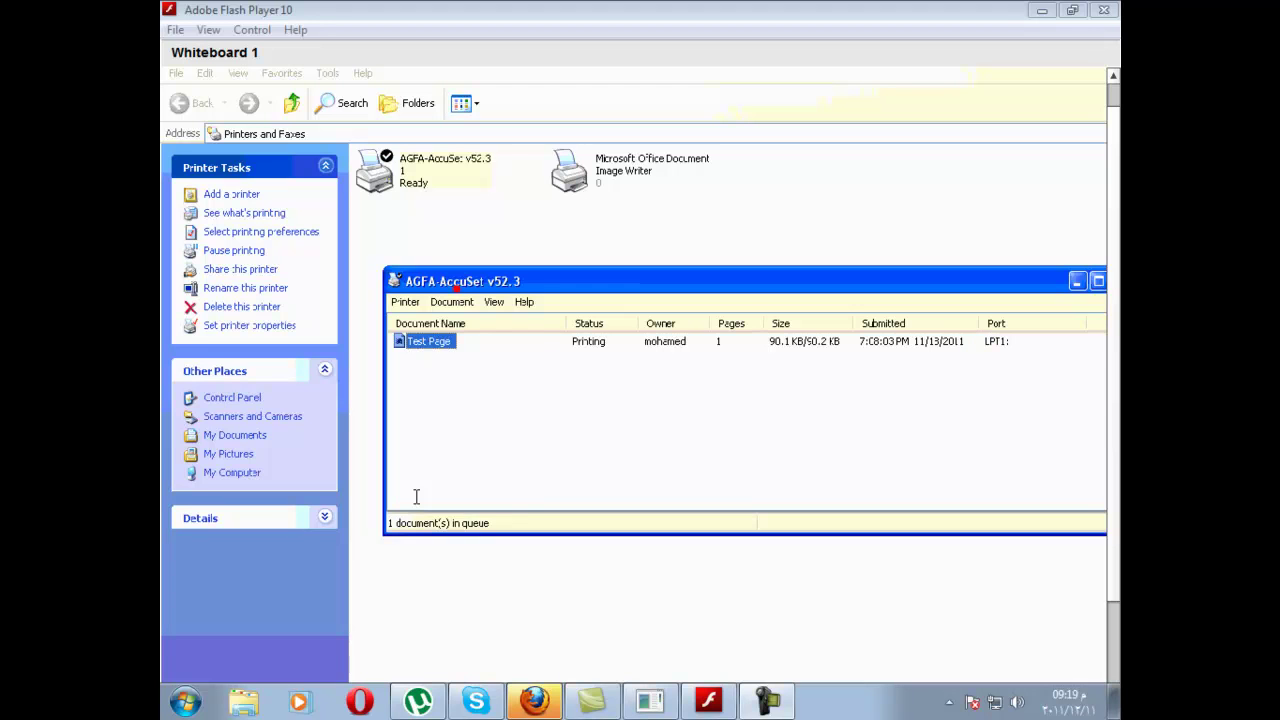
# - Cancel the Test Page print job in the AGFA-AccuSet v52.3 queue
pyautogui.click(452, 301)
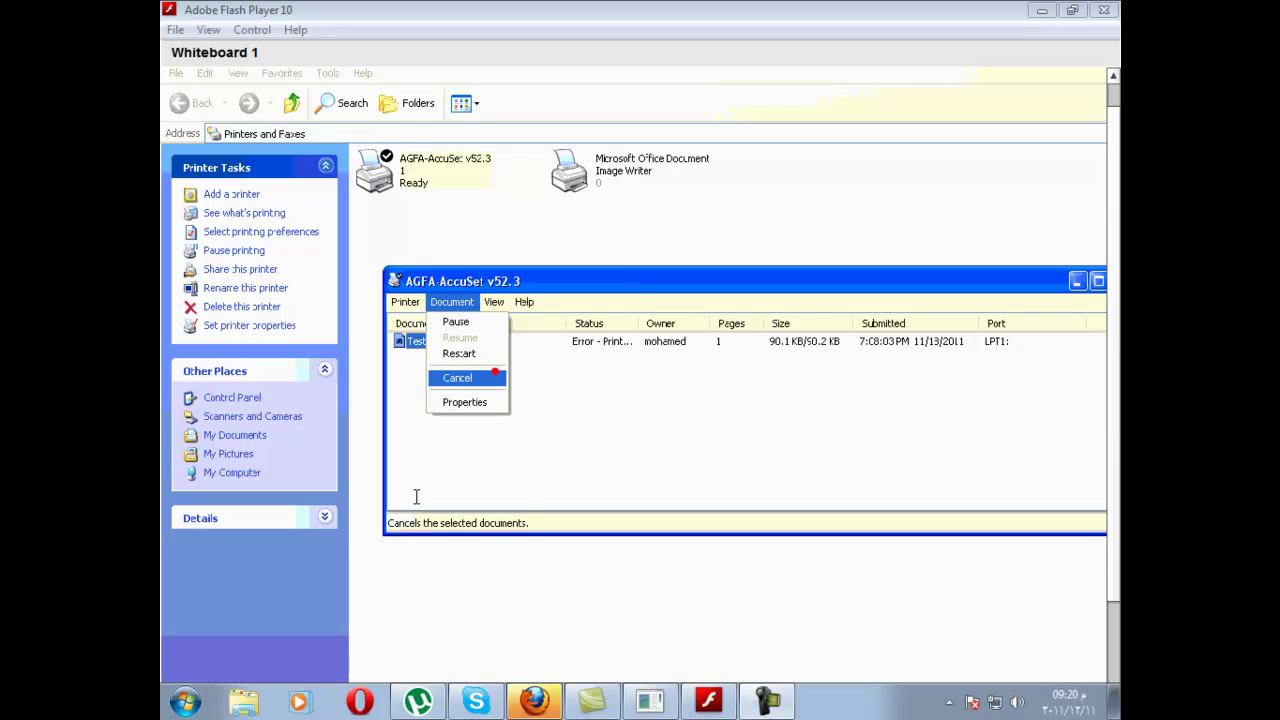
pyautogui.click(495, 376)
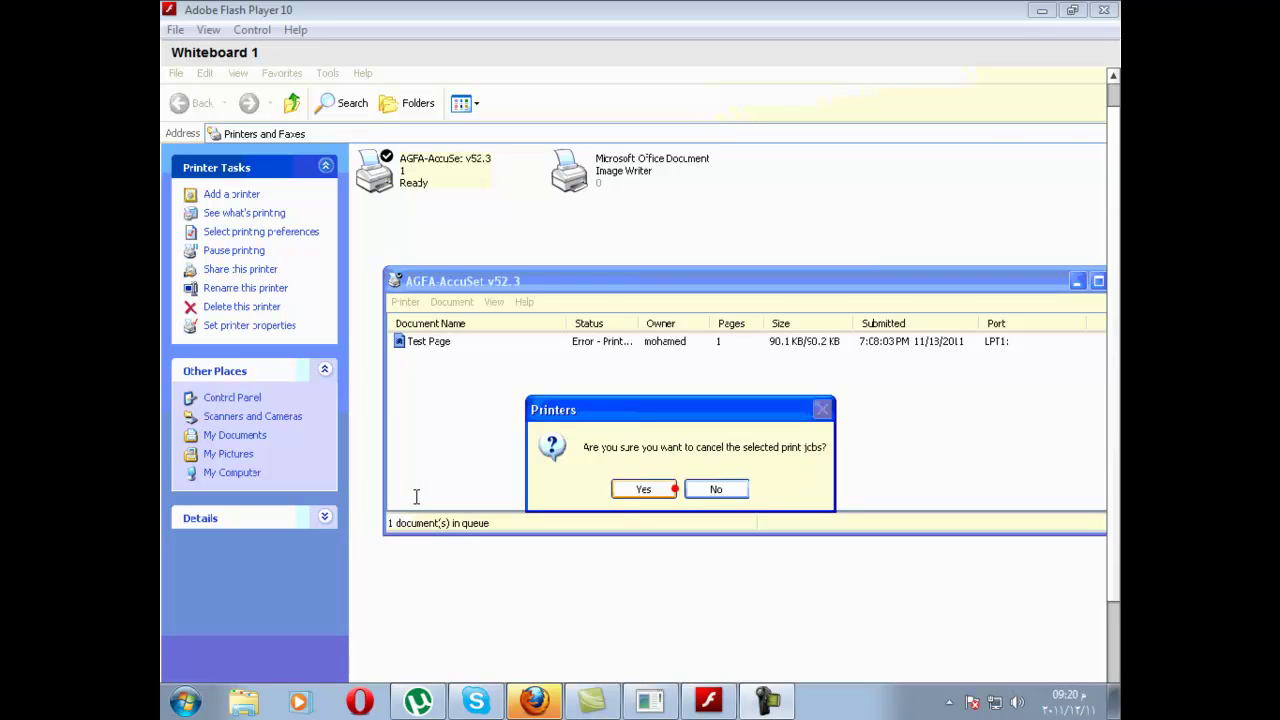
pyautogui.click(674, 489)
pyautogui.click(428, 341)
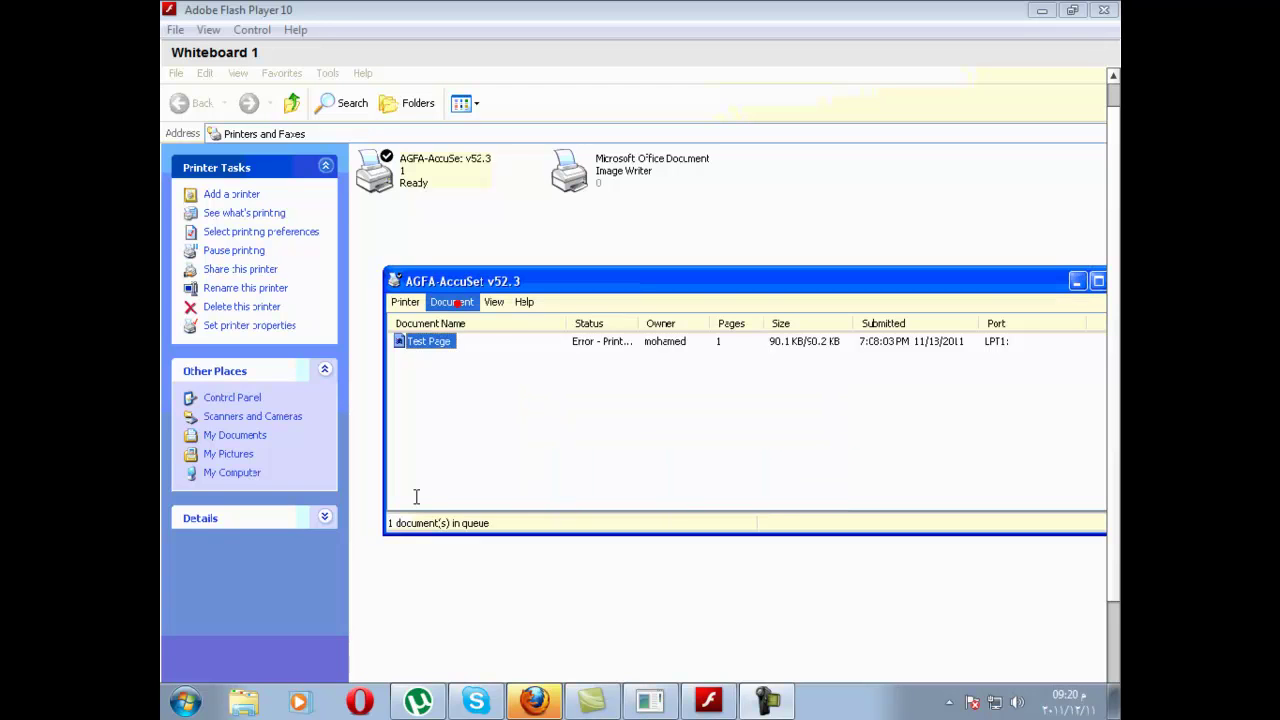
pyautogui.click(456, 302)
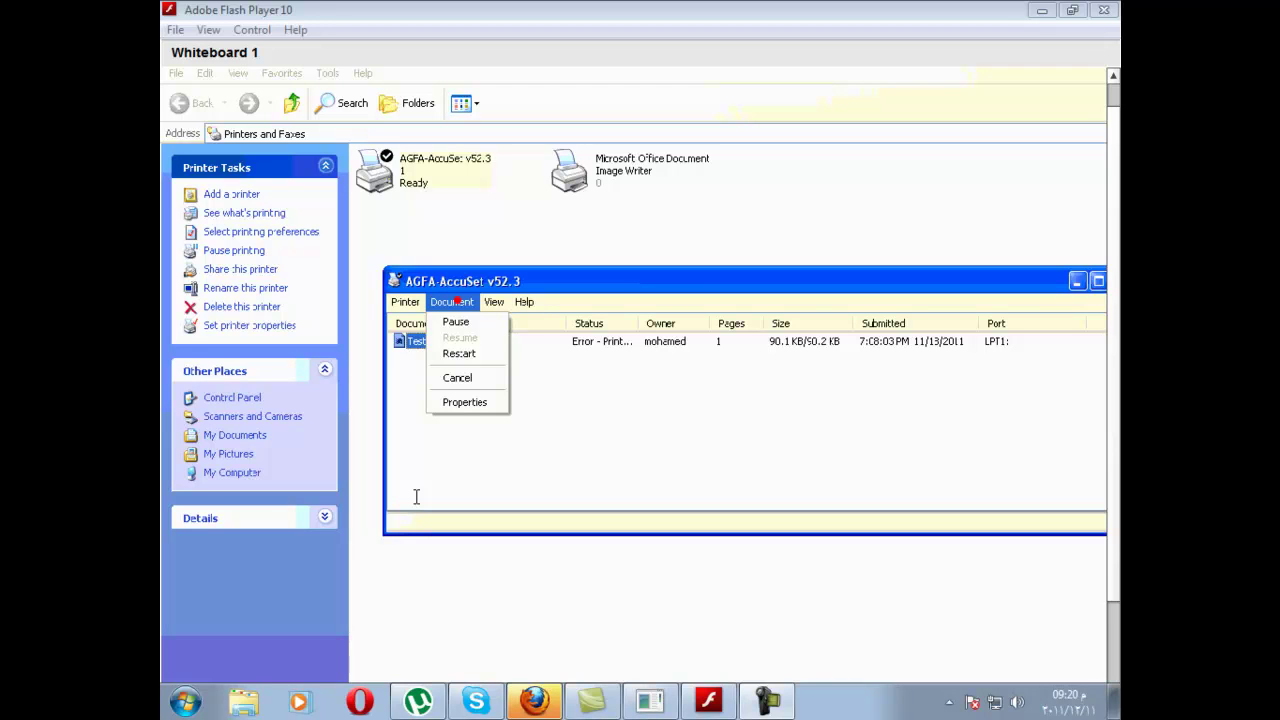
pyautogui.click(490, 378)
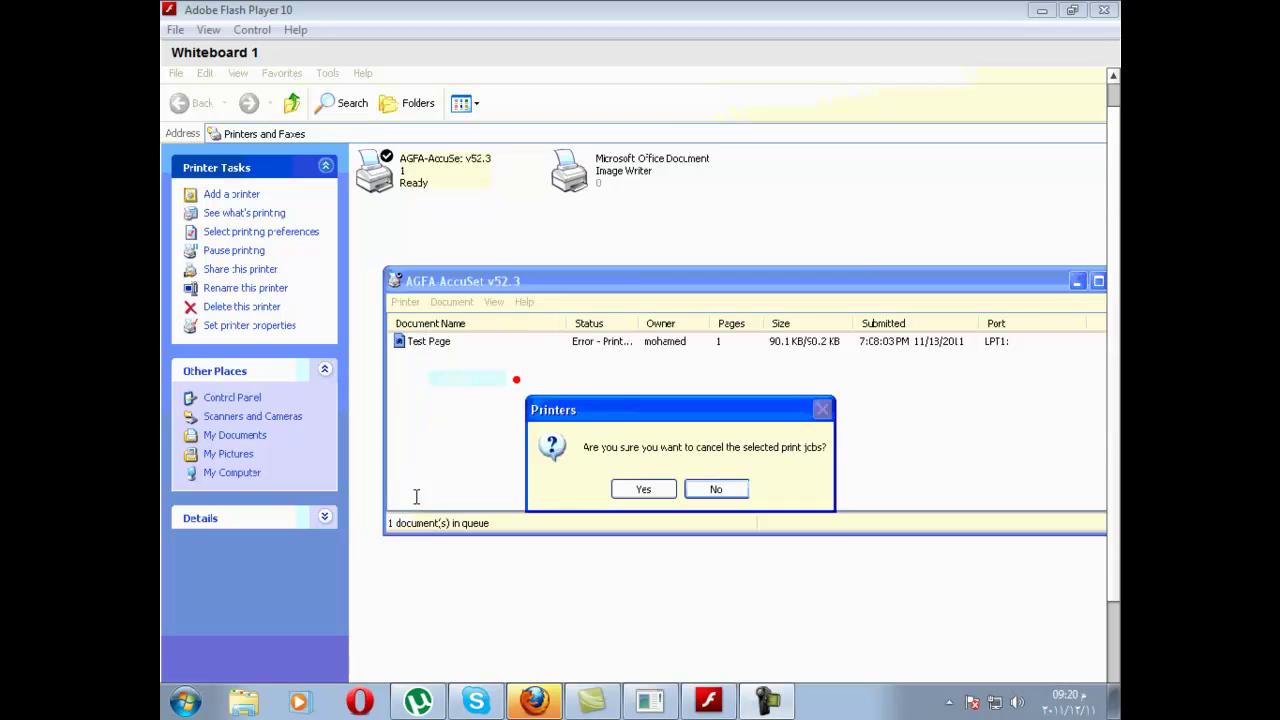
pyautogui.click(661, 495)
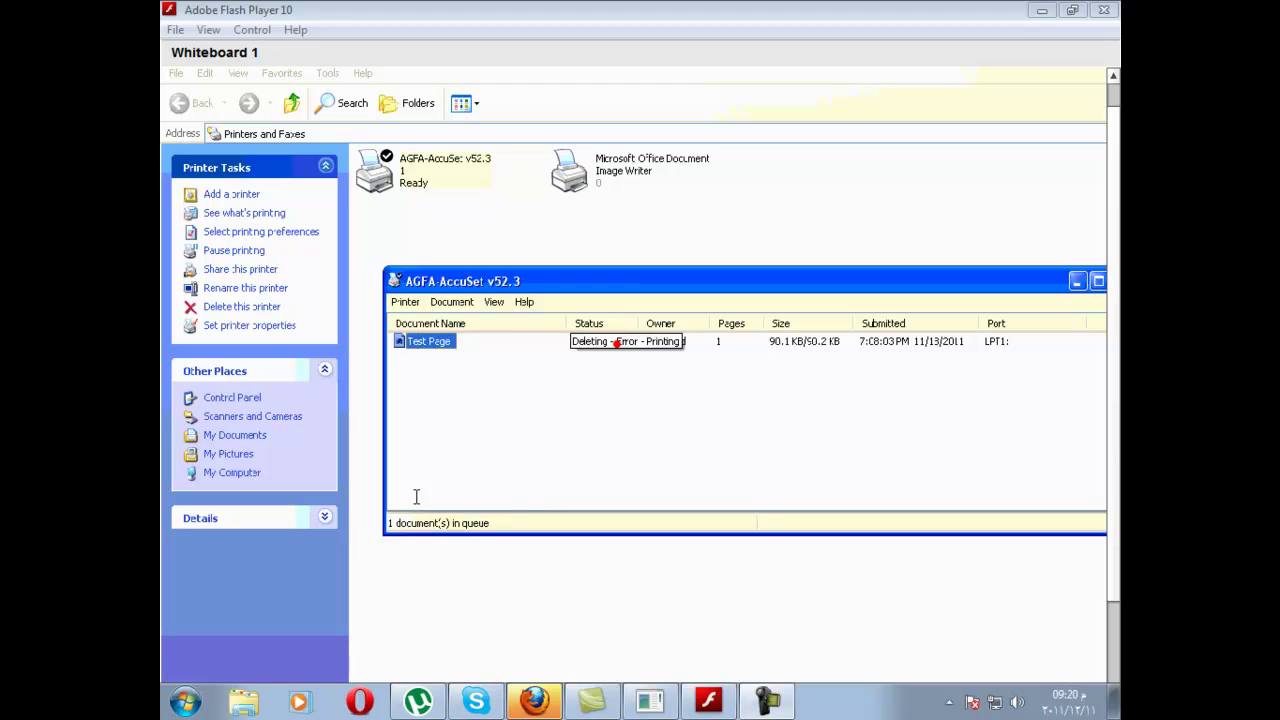
# - Try to pause the Test Page print job and clear its selection in the queue
pyautogui.click(472, 302)
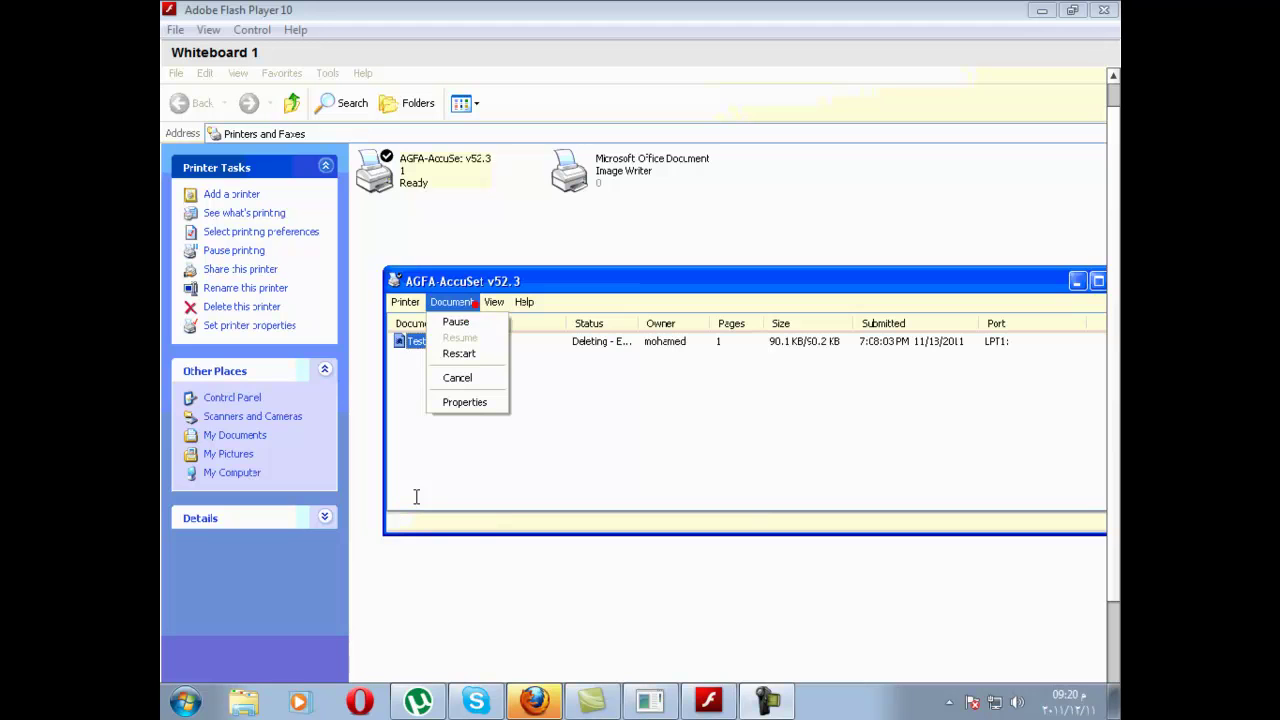
pyautogui.click(475, 321)
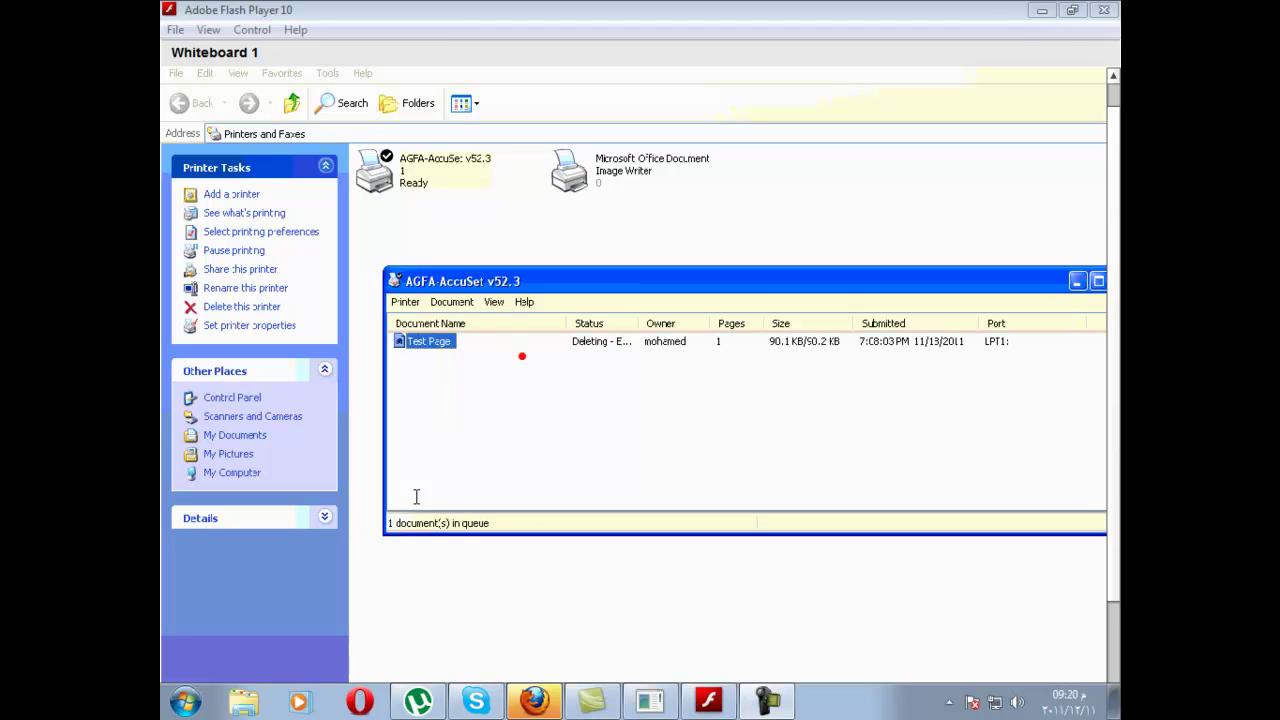
pyautogui.click(472, 302)
pyautogui.click(595, 332)
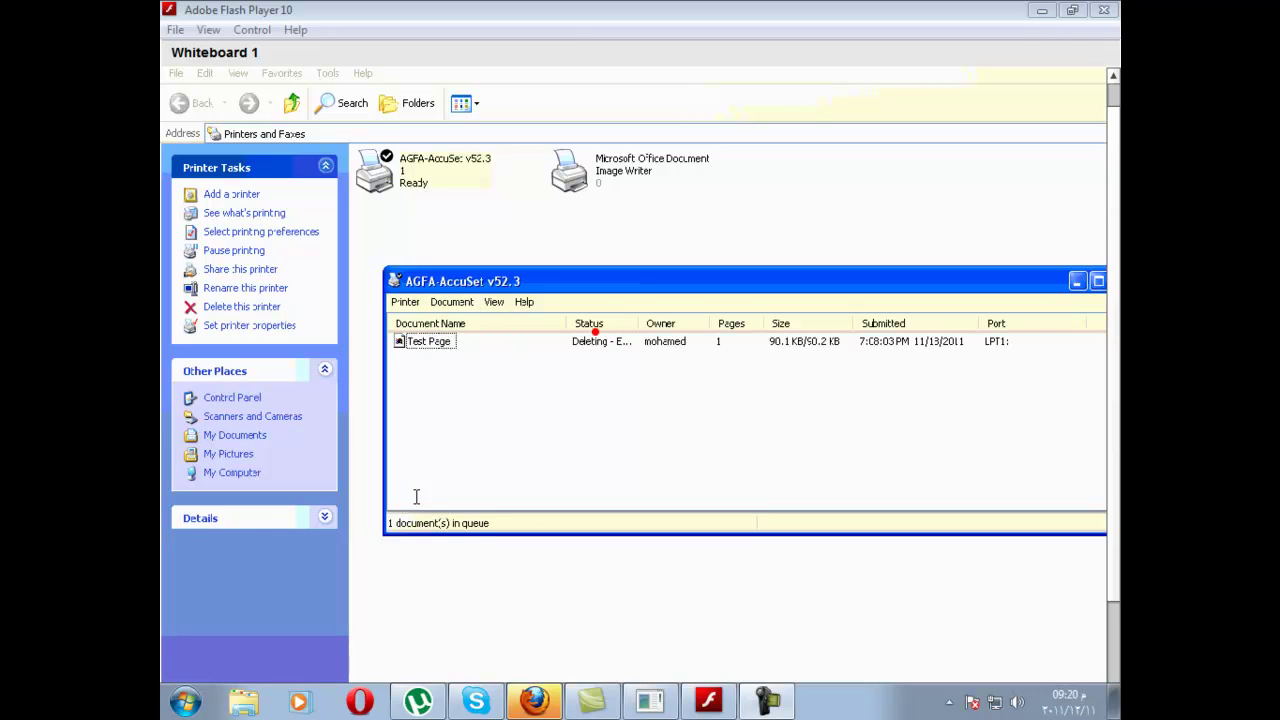